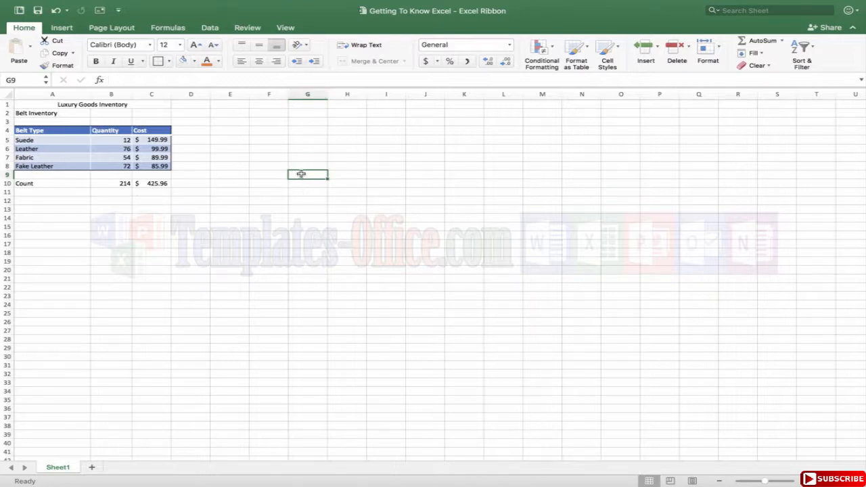
Check the cell references of G9 and I4, and jump to cell D14 by entering its reference.
left_click(32, 79)
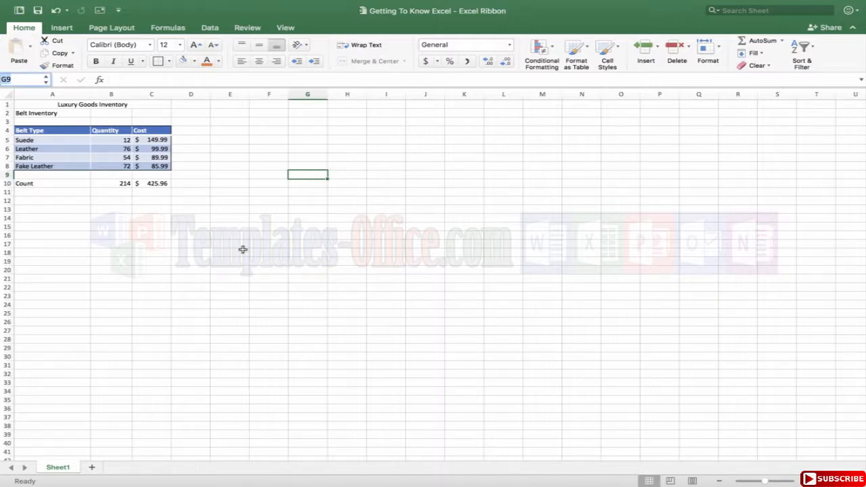
left_click(308, 174)
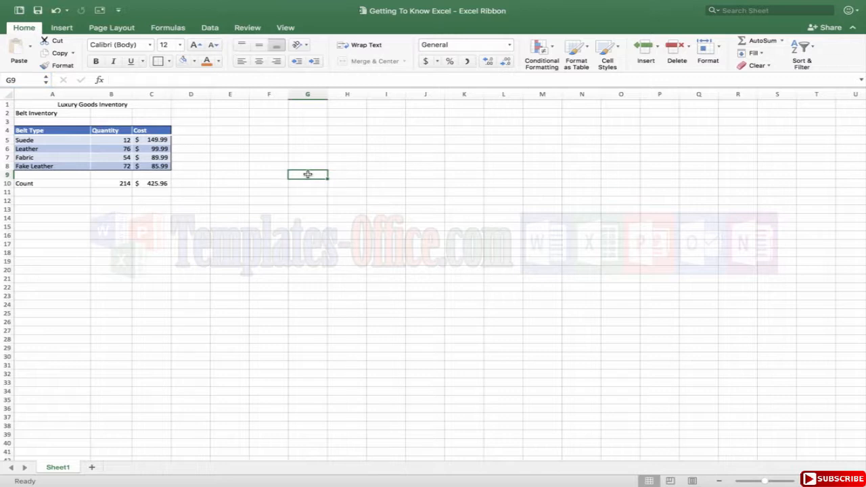
left_click(388, 130)
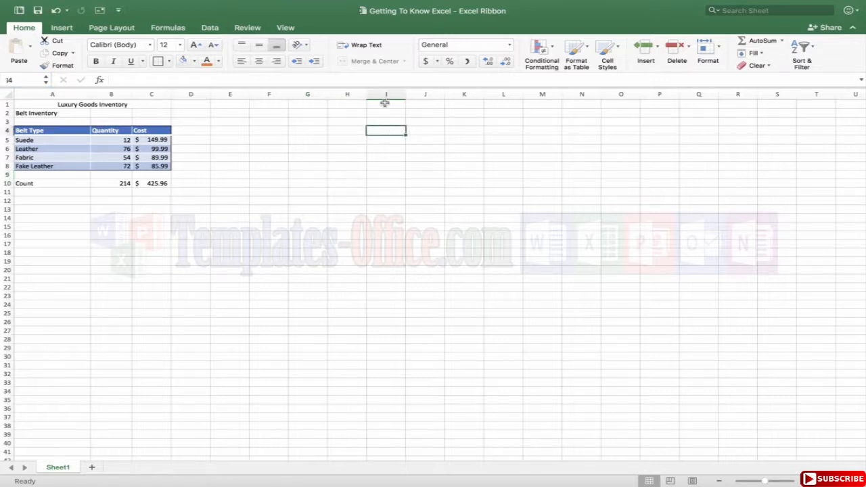
left_click(24, 80)
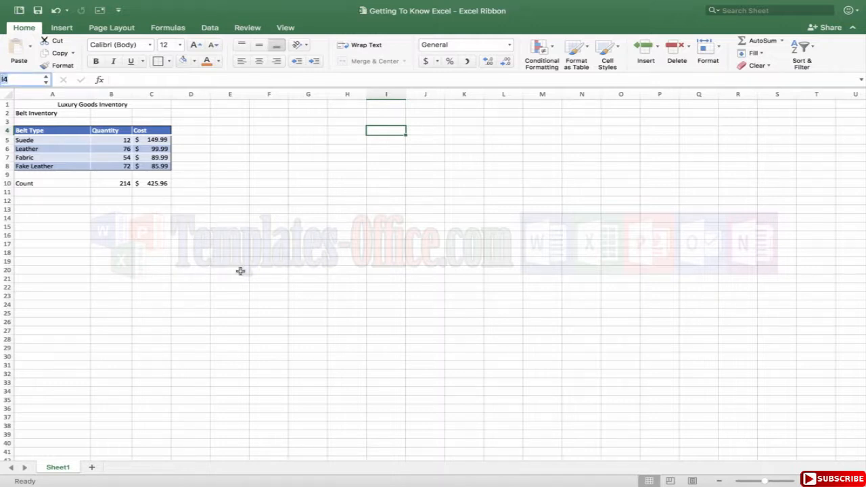
type("d1")
key("Return")
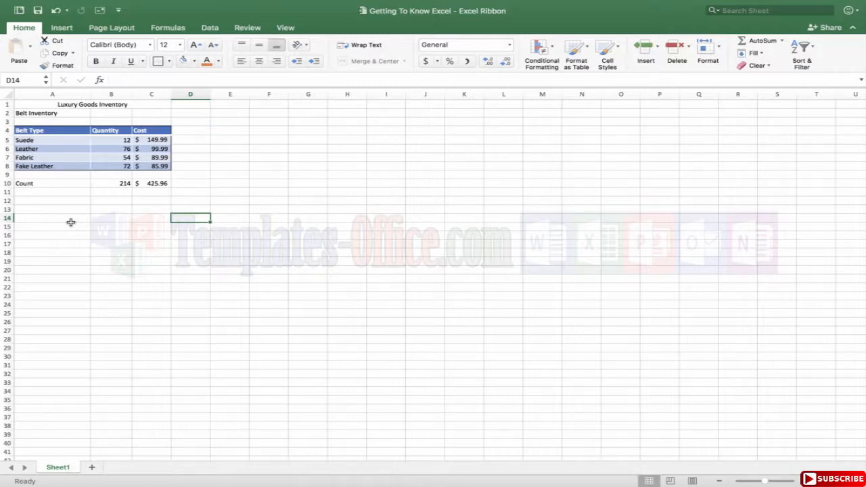
Add two new worksheets to the workbook and return to Sheet1.
left_click(92, 468)
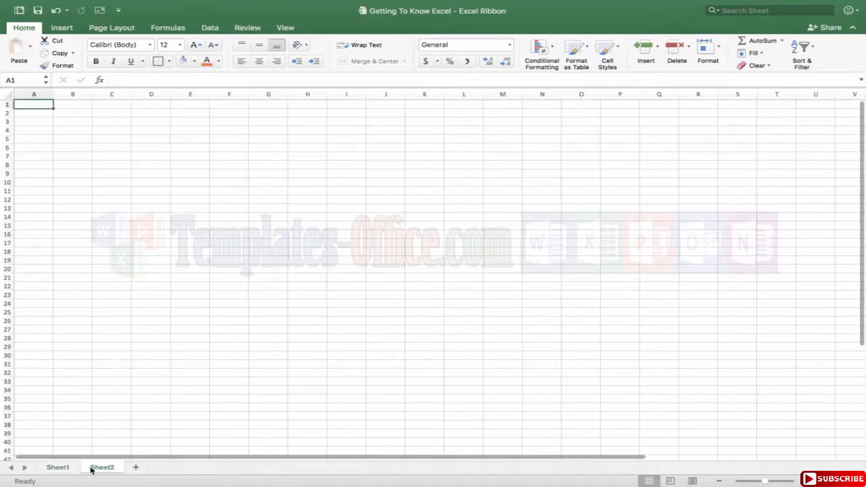
left_click(136, 468)
left_click(58, 467)
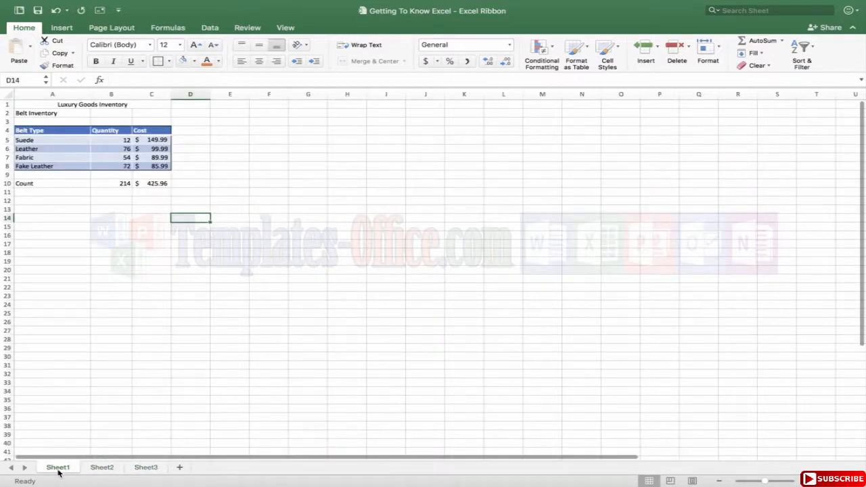
Rename the Sheet1 worksheet as Inventory.
right_click(58, 468)
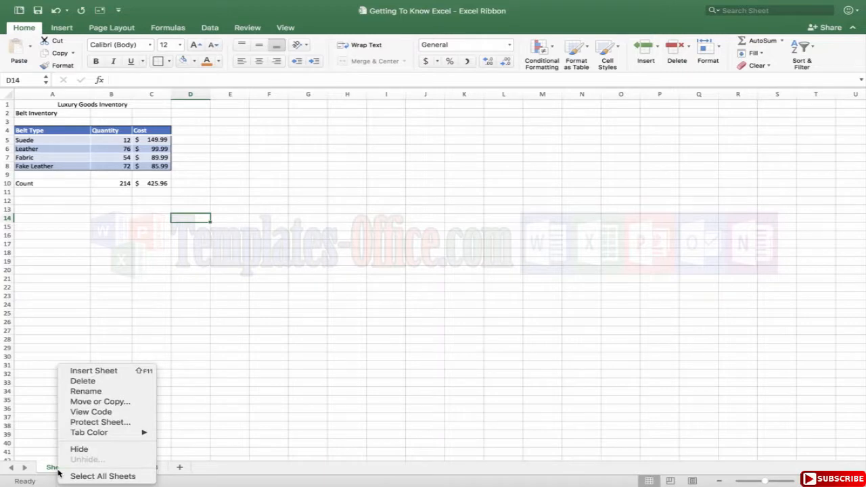
left_click(80, 392)
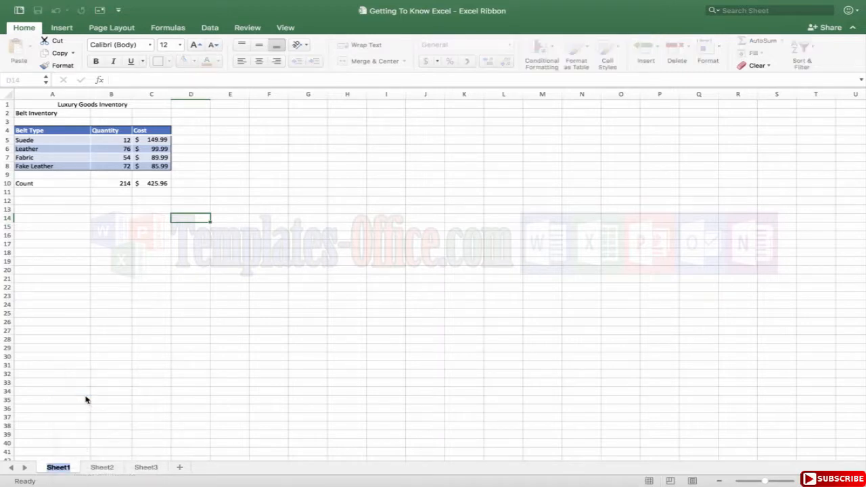
type("Inventory")
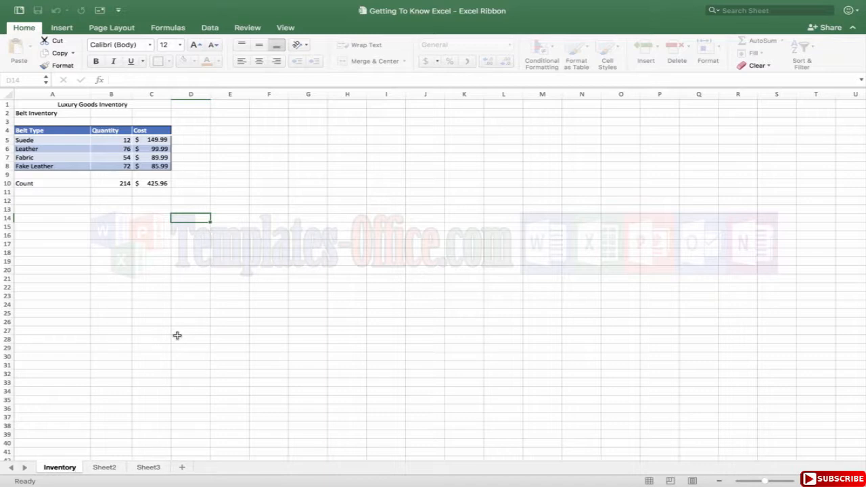
Rename the Sheet2 worksheet as Styles.
left_click(98, 467)
right_click(98, 466)
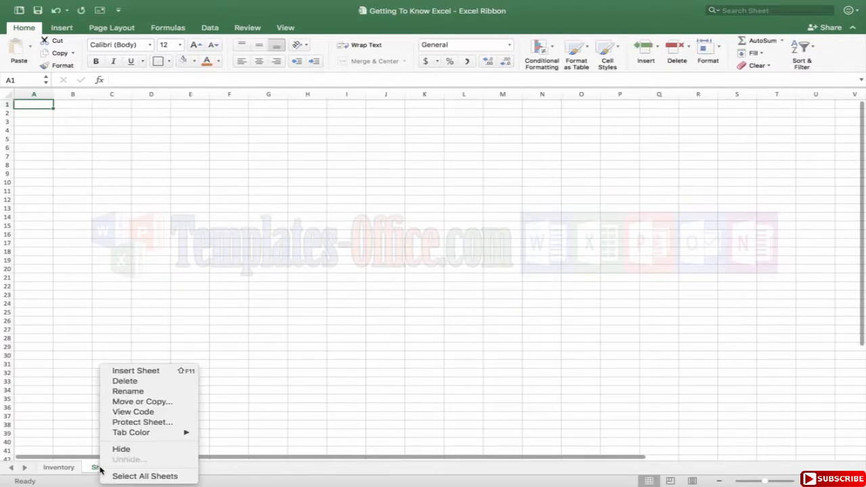
left_click(133, 393)
type("Styles")
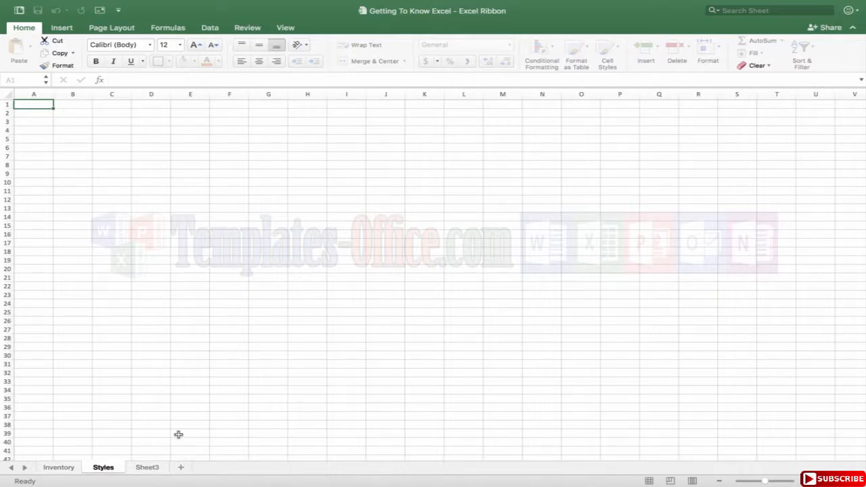
Rename the Sheet3 worksheet as Brand and return to the Inventory sheet.
left_click(145, 467)
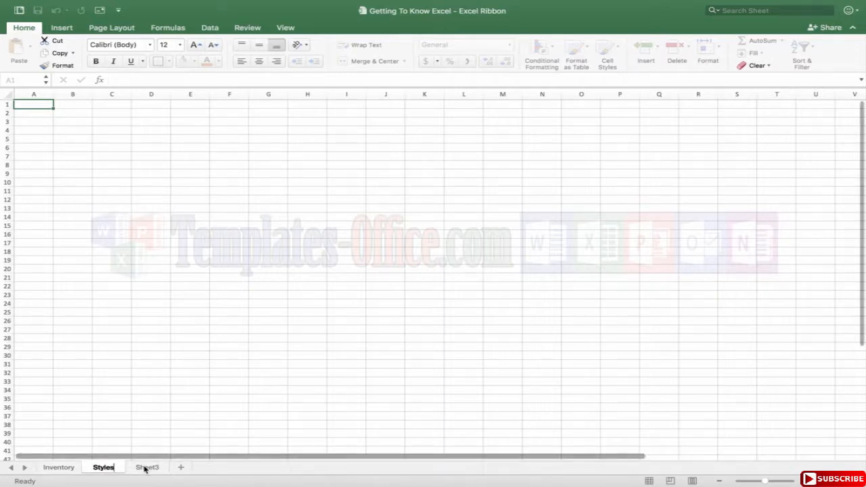
right_click(143, 467)
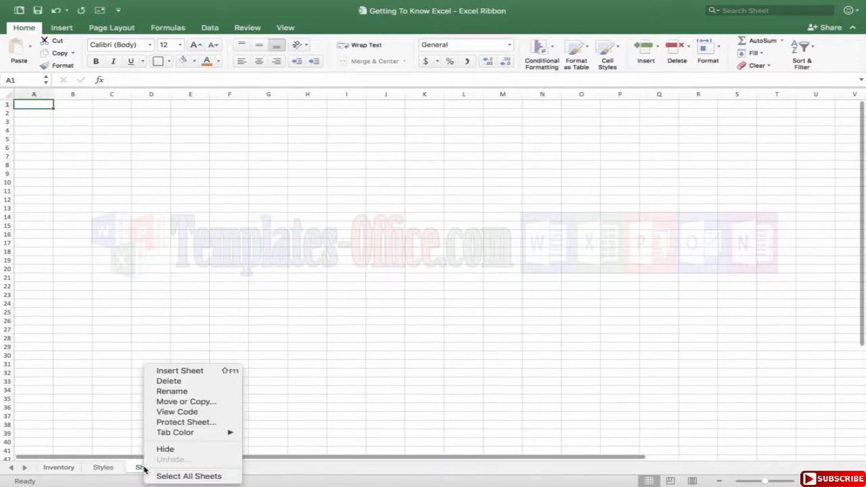
left_click(171, 392)
type("Brand")
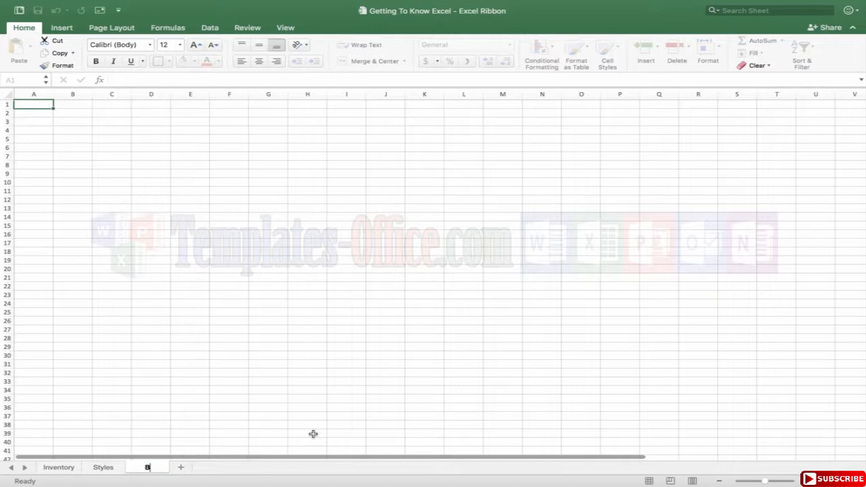
left_click(72, 469)
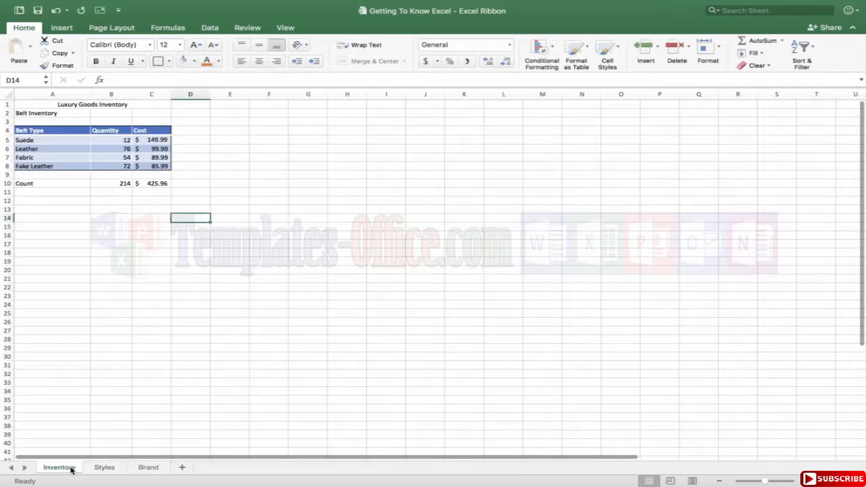
Open the empty cells C16 and E4 for formula editing without entering anything.
left_click(162, 237)
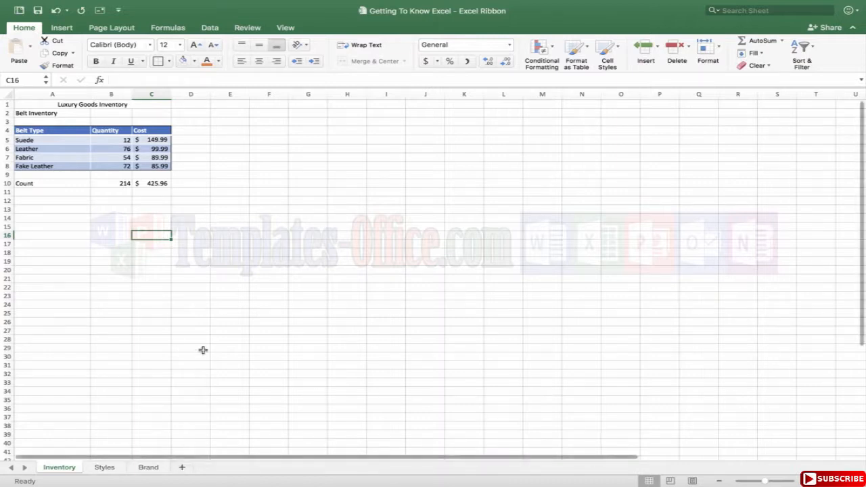
left_click(194, 82)
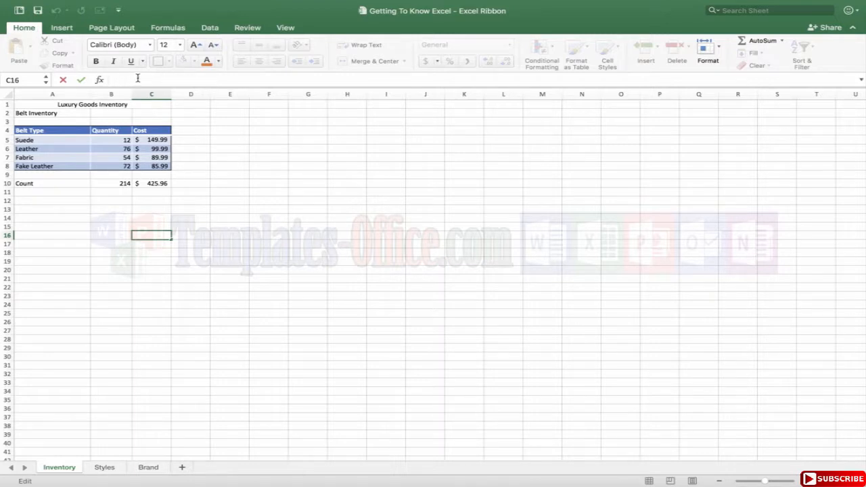
left_click(211, 129)
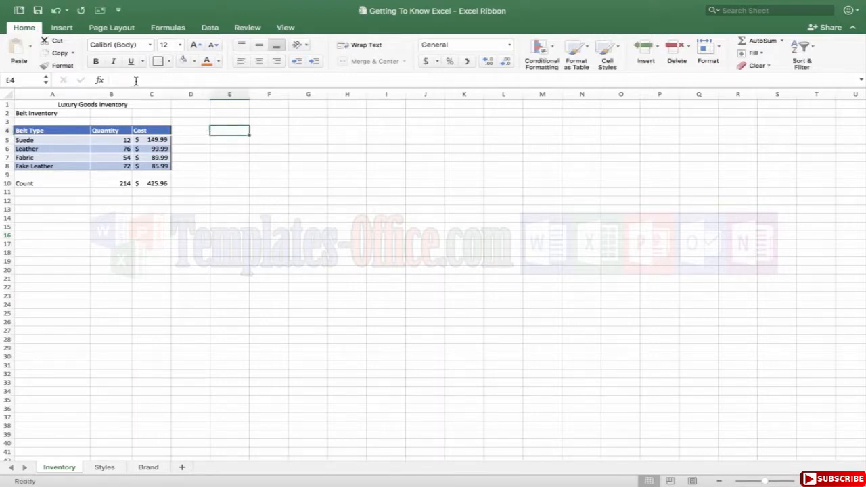
left_click(284, 78)
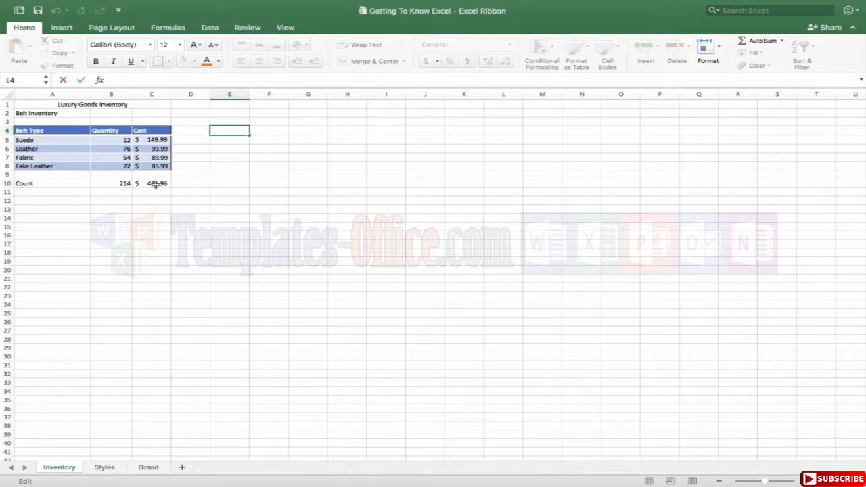
left_click(189, 183)
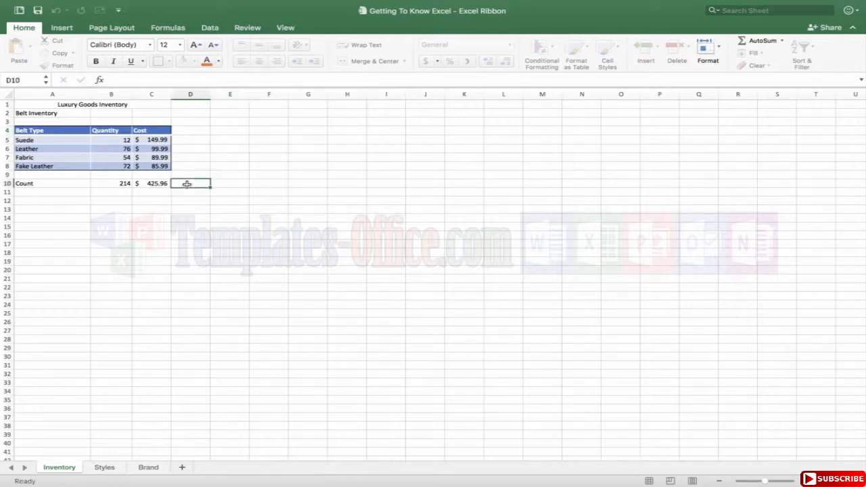
Inspect the cost total formula in cell C10 and the cell range it refers to.
left_click(144, 186)
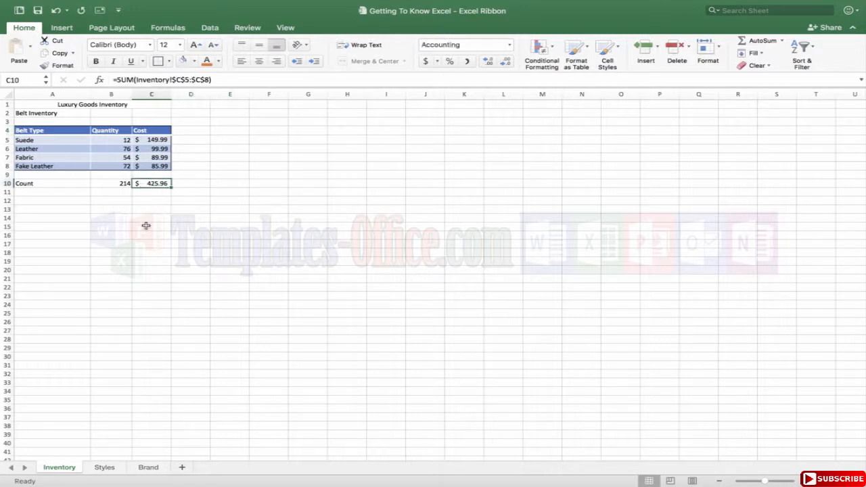
double_click(143, 183)
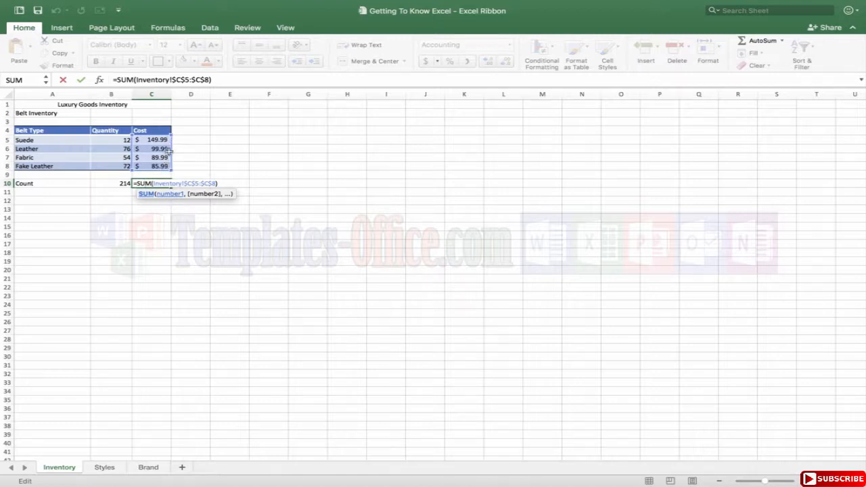
key("Return")
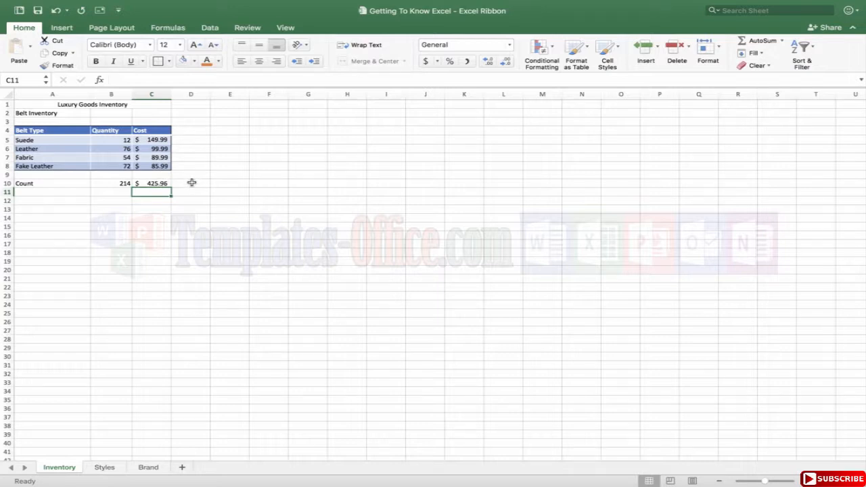
left_click(143, 183)
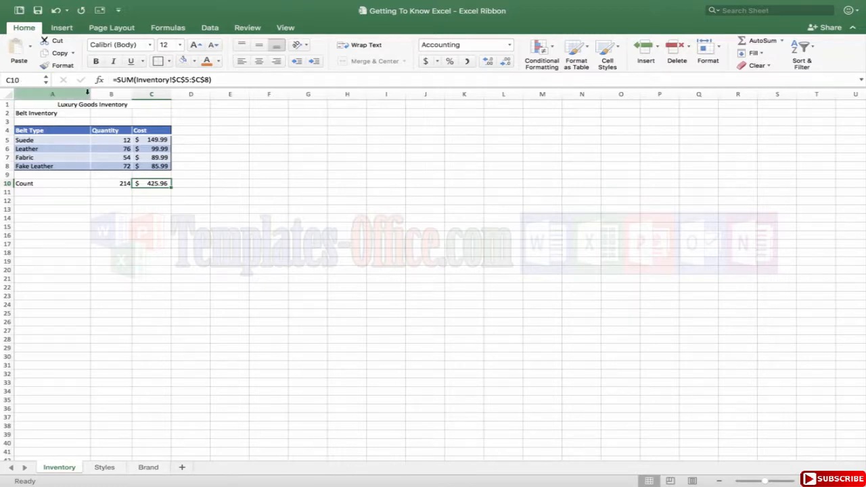
left_click_drag(112, 80, 136, 79)
left_click(195, 143)
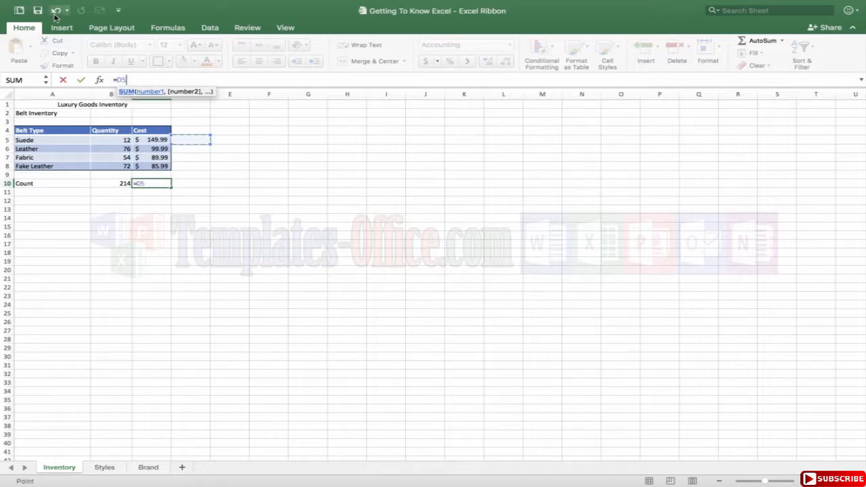
left_click(56, 10)
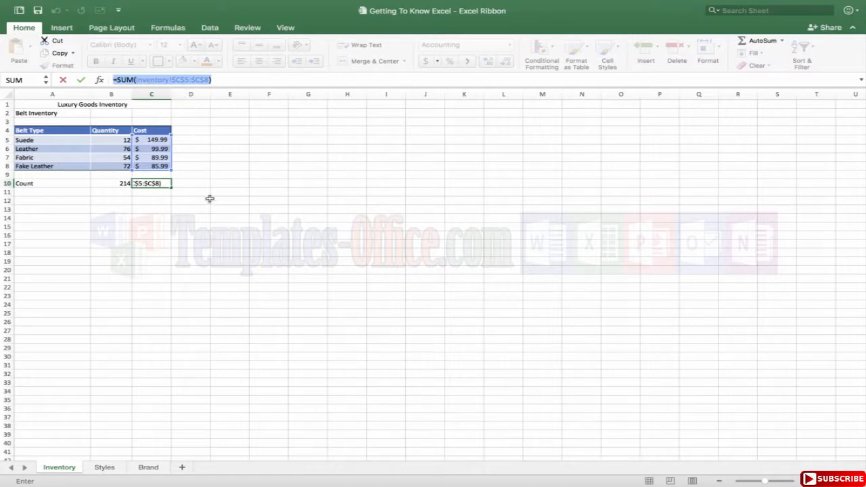
key("Return")
Fill the cost total formula from C10 into D10, and clear the copy in D10.
left_click(164, 184)
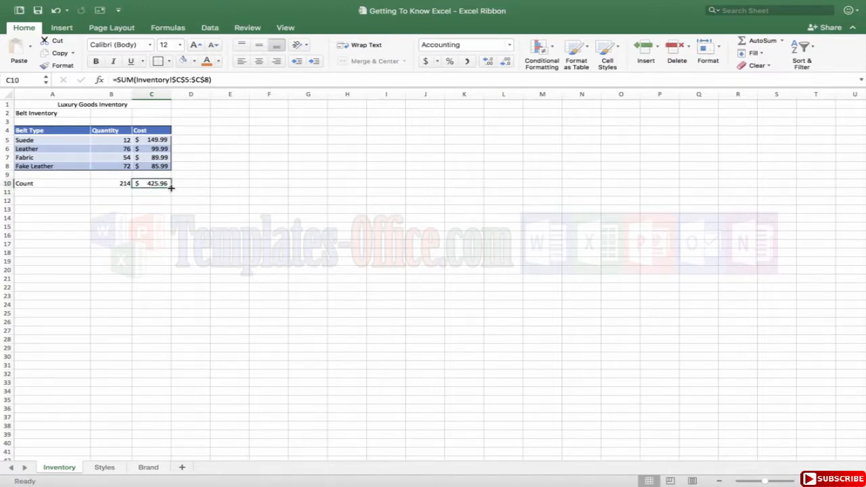
left_click_drag(171, 187, 209, 186)
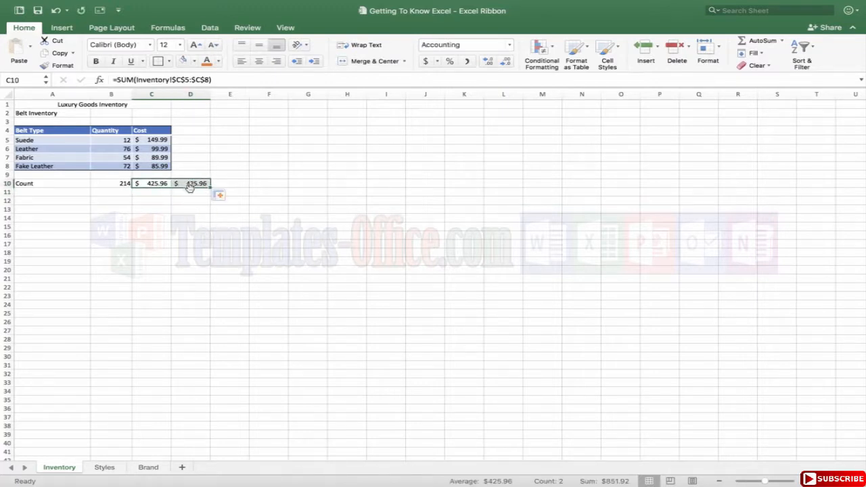
left_click(190, 187)
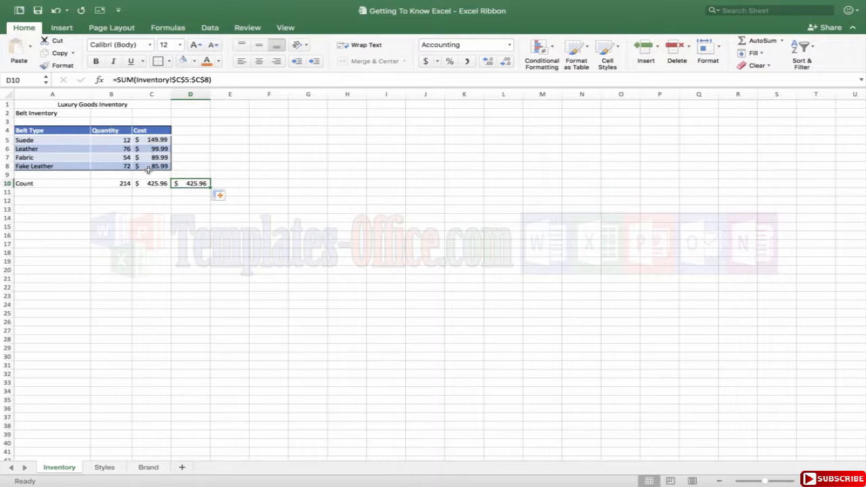
key("Delete")
left_click(158, 190)
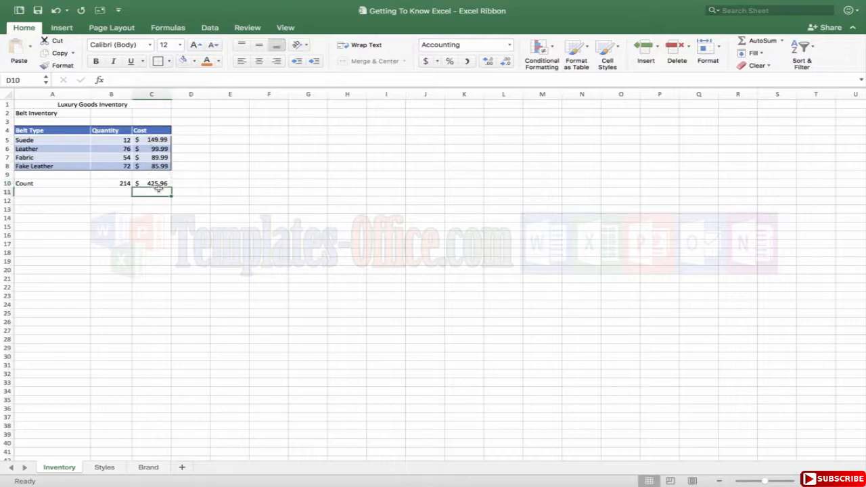
Remove the dollar signs from the formula in C10 so it uses relative references, =SUM(Inventory!C5:C8).
left_click(157, 183)
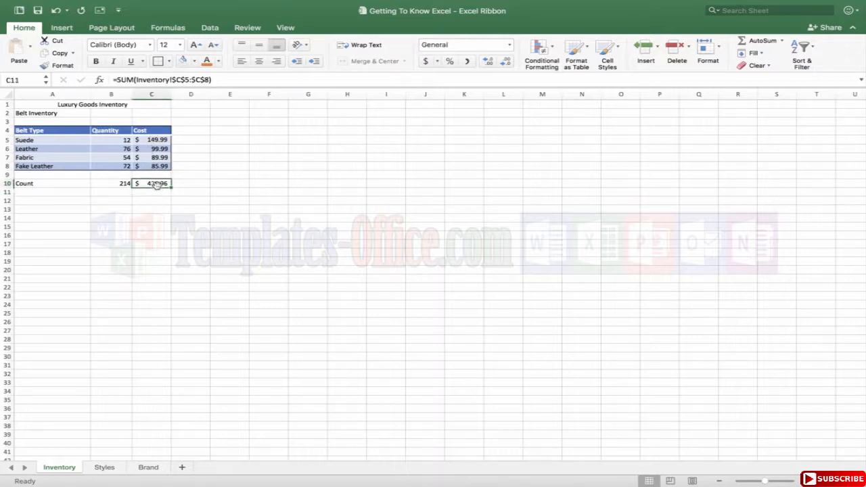
left_click(177, 79)
key("BackSpace")
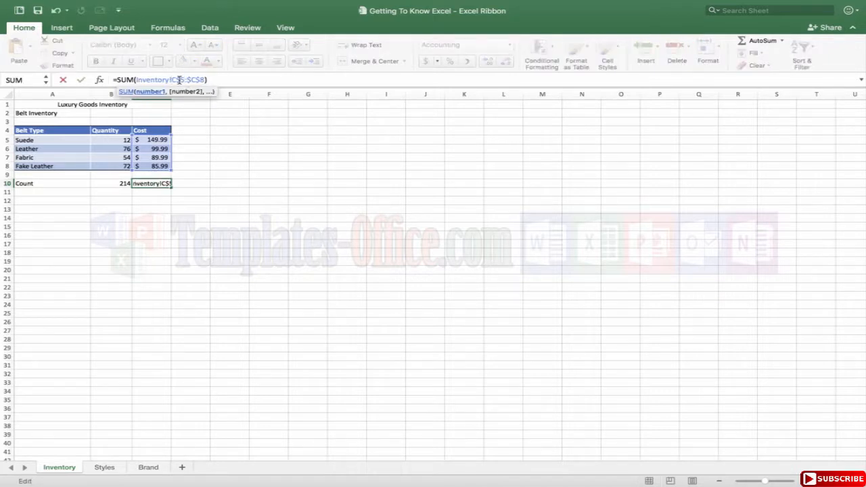
left_click(179, 79)
key("BackSpace")
left_click(189, 79)
key("BackSpace")
left_click(192, 79)
key("BackSpace")
key("Return")
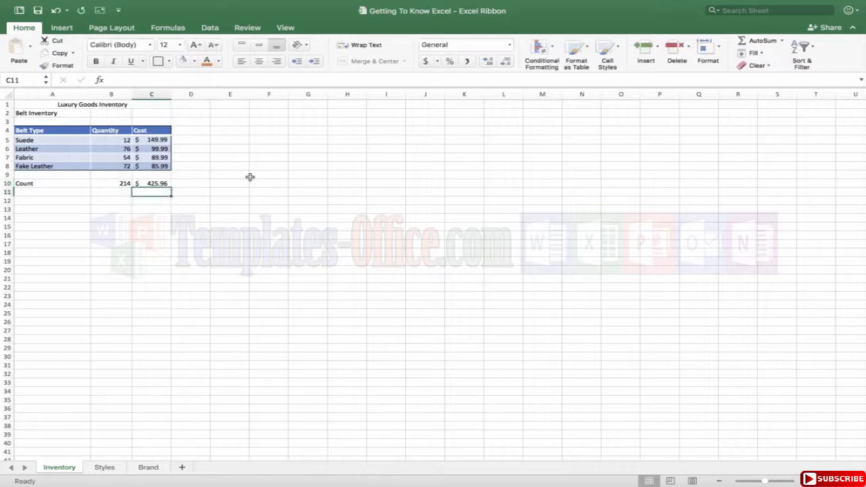
left_click(155, 182)
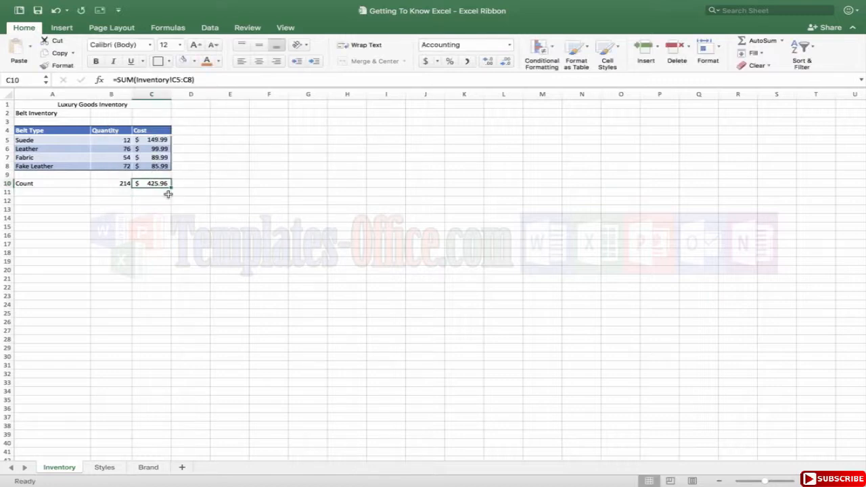
Fill the cost total formula from C10 into D10 and inspect the cell range the copy refers to.
left_click_drag(171, 188, 192, 187)
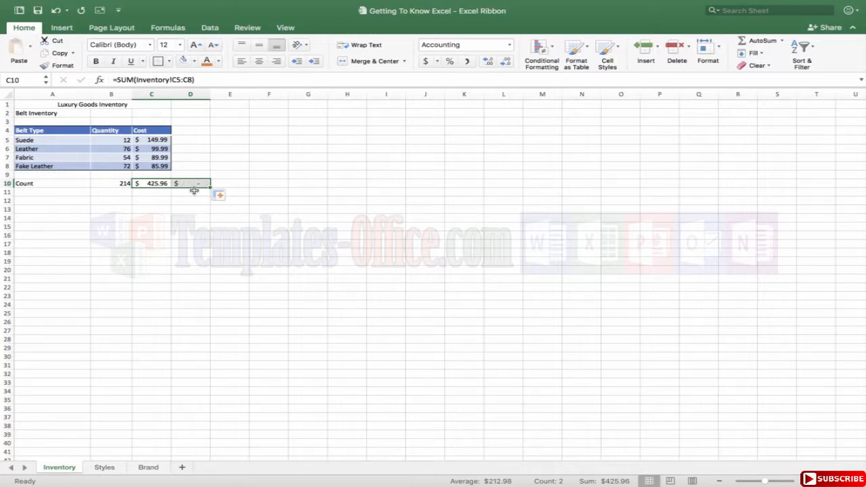
left_click(189, 200)
left_click(187, 184)
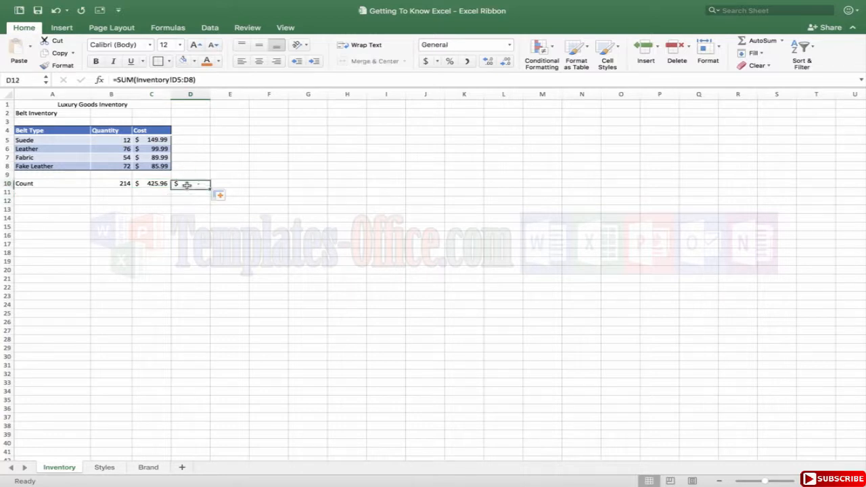
double_click(187, 184)
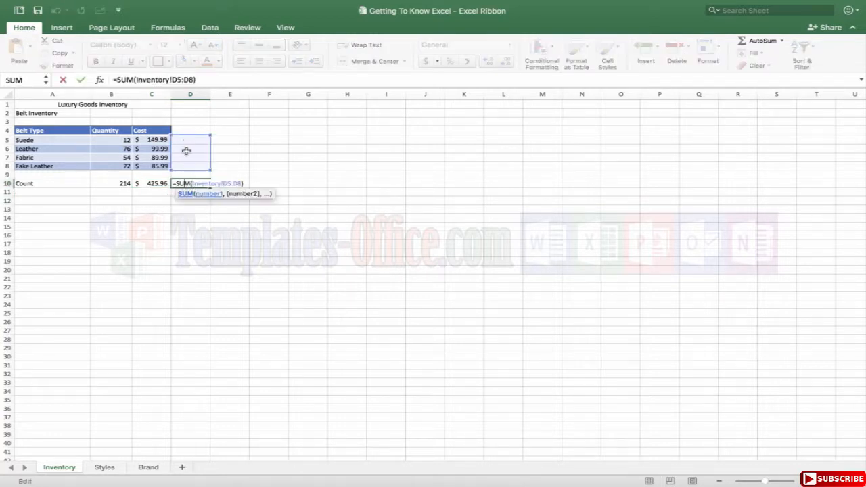
left_click(184, 128)
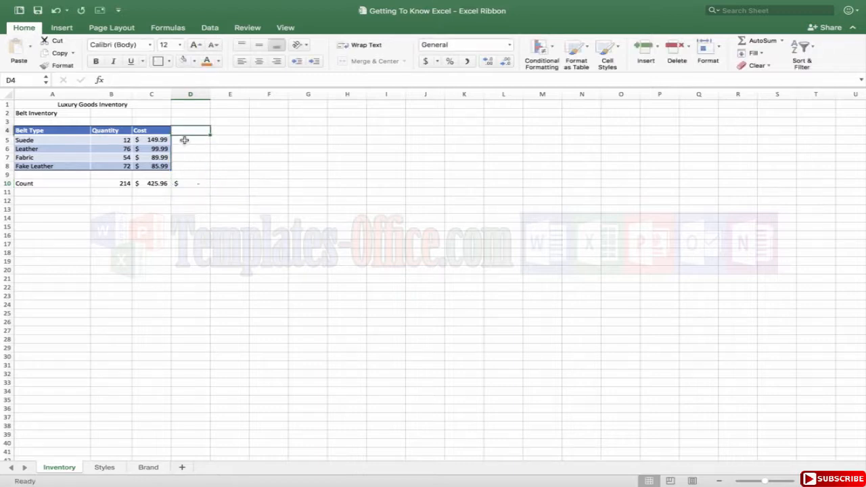
left_click(183, 140)
double_click(183, 183)
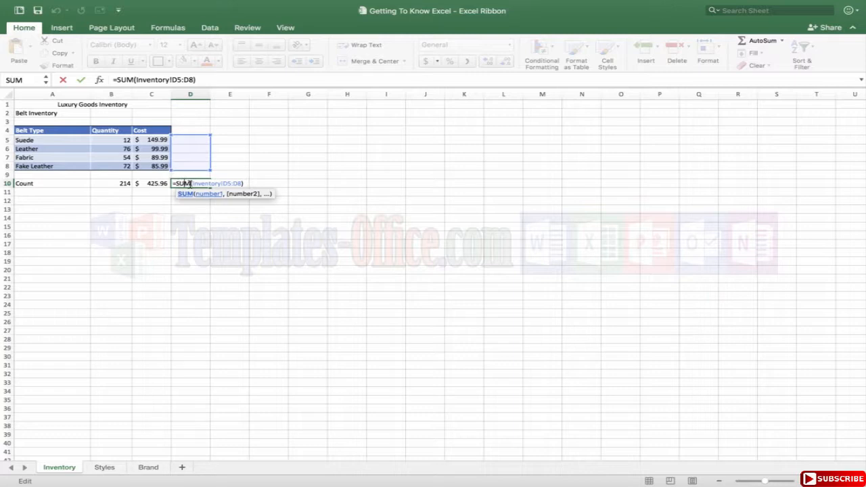
key("Return")
Fill C10 into D10 once more, and clear the copied formula from D10.
left_click(149, 184)
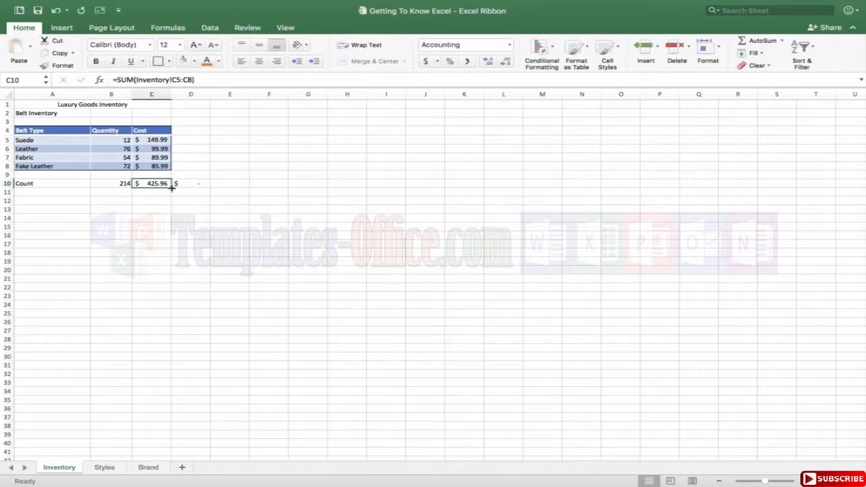
left_click_drag(170, 189, 197, 188)
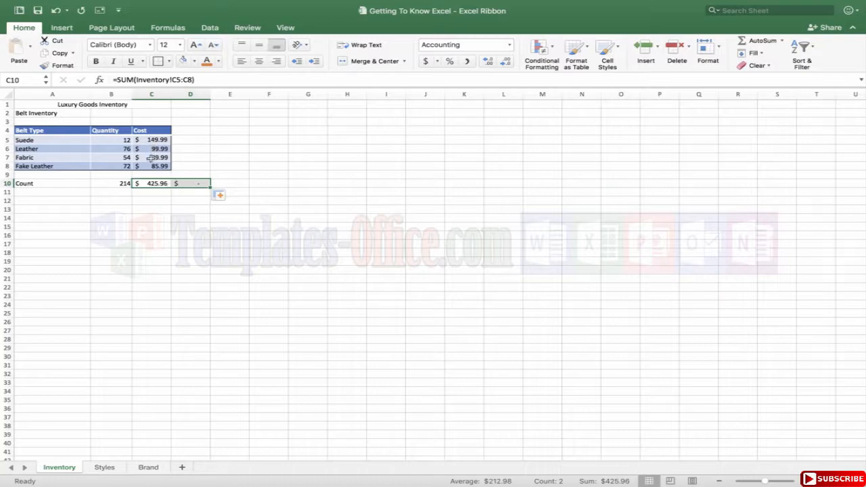
left_click(258, 260)
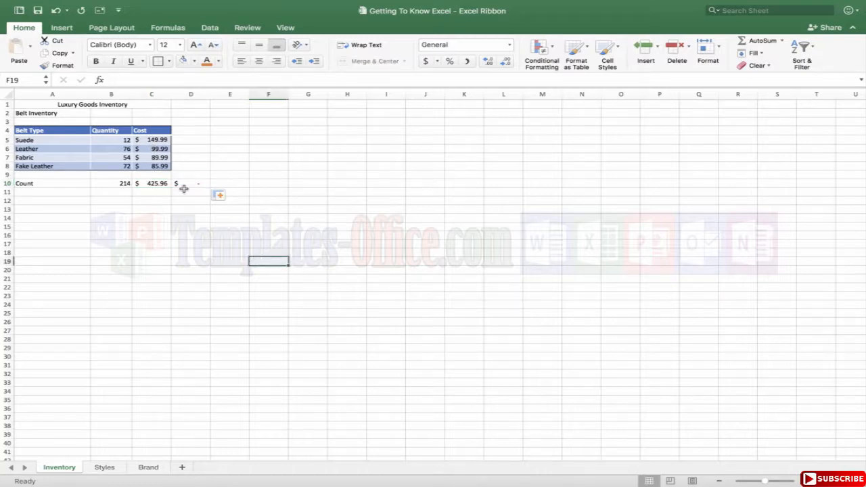
left_click(183, 183)
key("Delete")
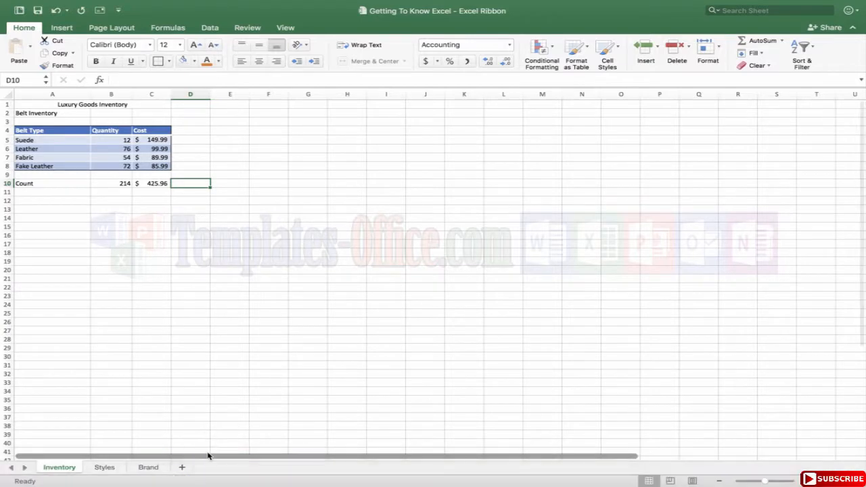
Scroll the Inventory sheet down one row and try several magnifications, ending at 96%.
left_click_drag(206, 458, 207, 434)
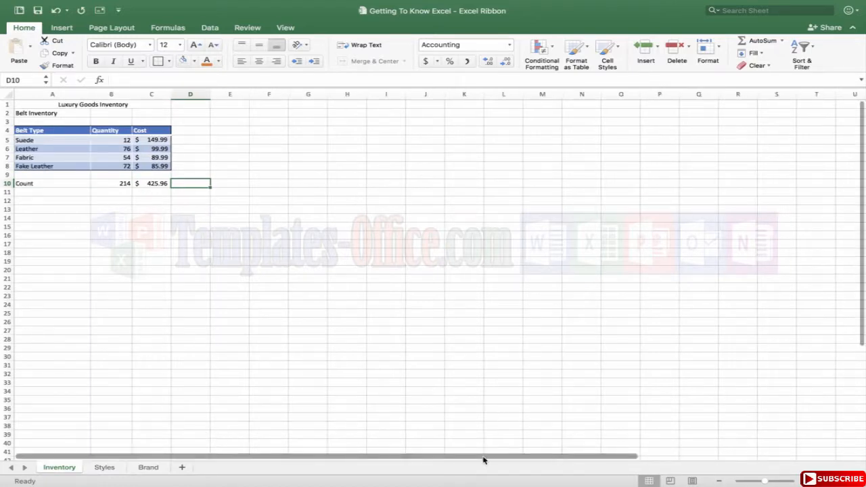
left_click_drag(484, 456, 427, 446)
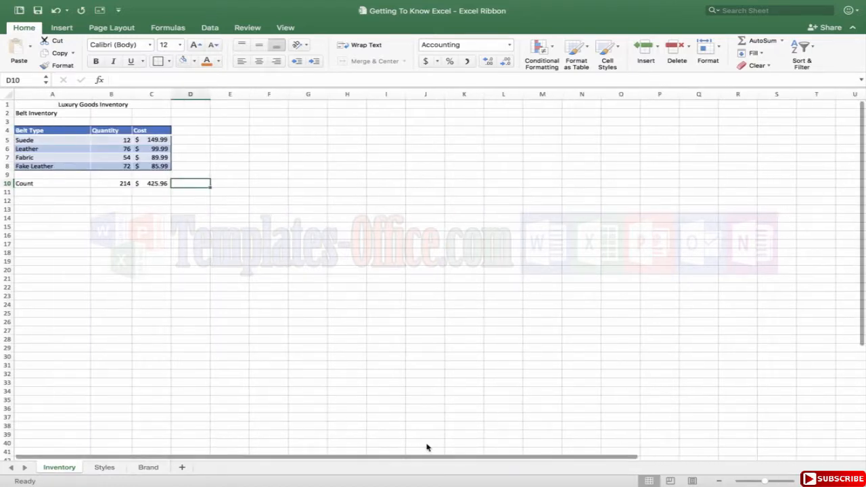
mouse_move(861, 174)
left_mouse_down()
mouse_move(862, 227)
mouse_move(862, 181)
left_mouse_up()
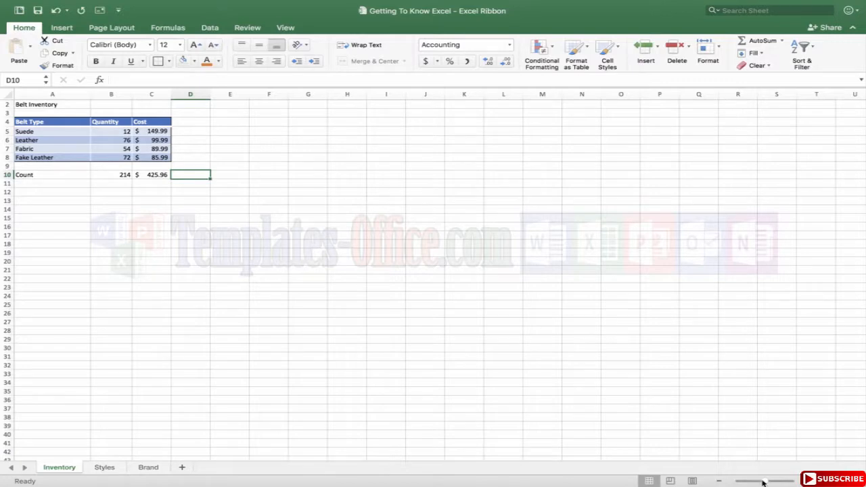
left_click_drag(765, 483, 757, 483)
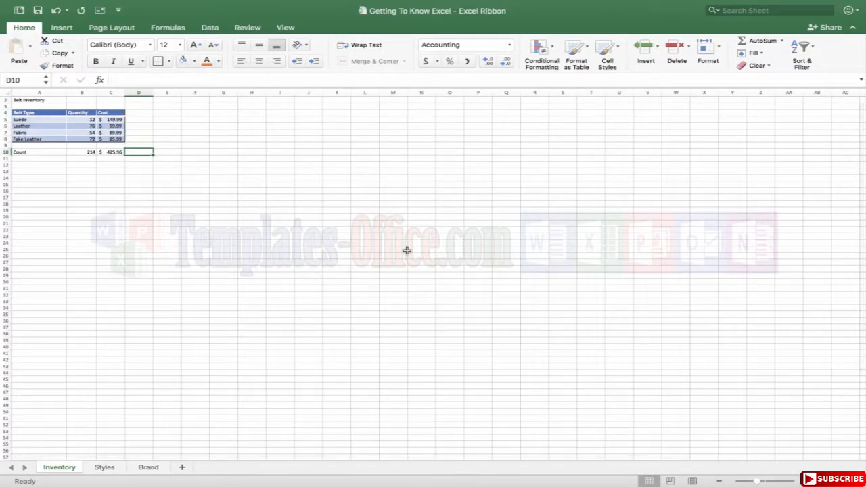
mouse_move(751, 479)
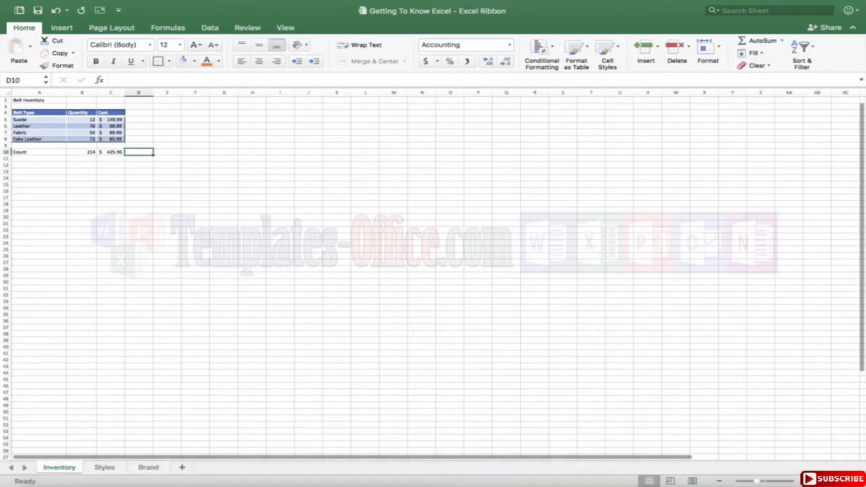
left_click(766, 480)
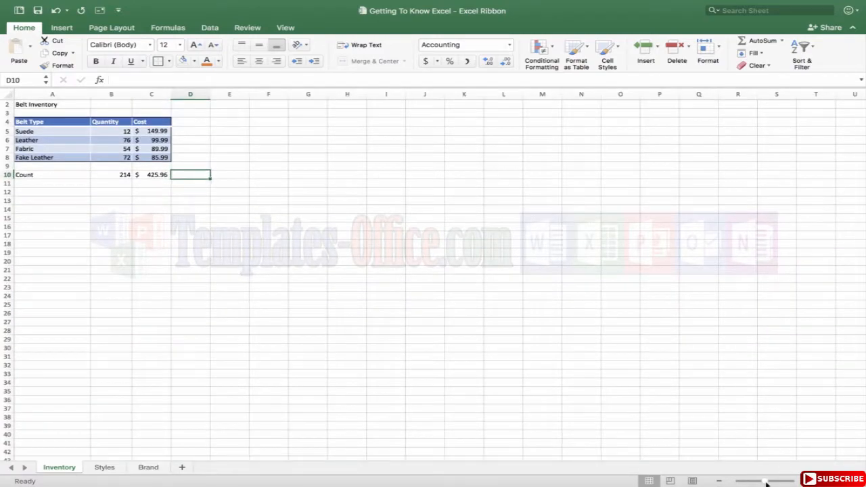
mouse_move(766, 482)
left_mouse_down()
mouse_move(783, 482)
mouse_move(762, 481)
left_mouse_up()
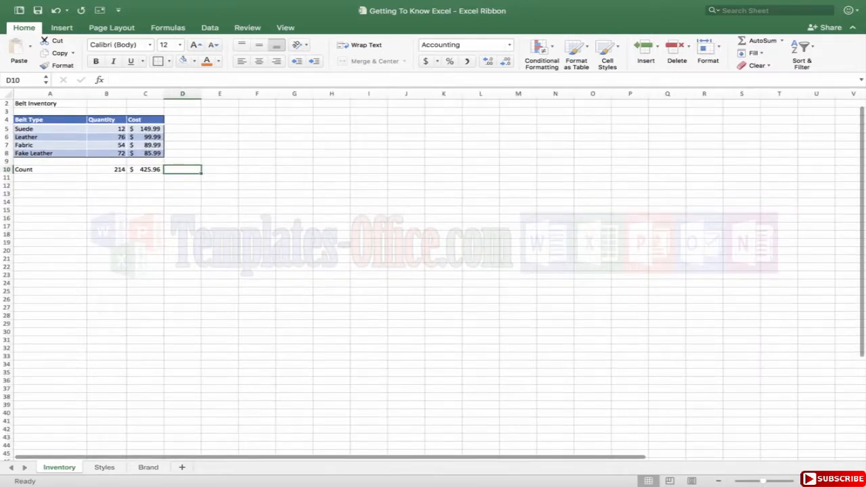
Set a custom zoom of 75%, and zoom the sheet back in to its original size.
left_click(832, 481)
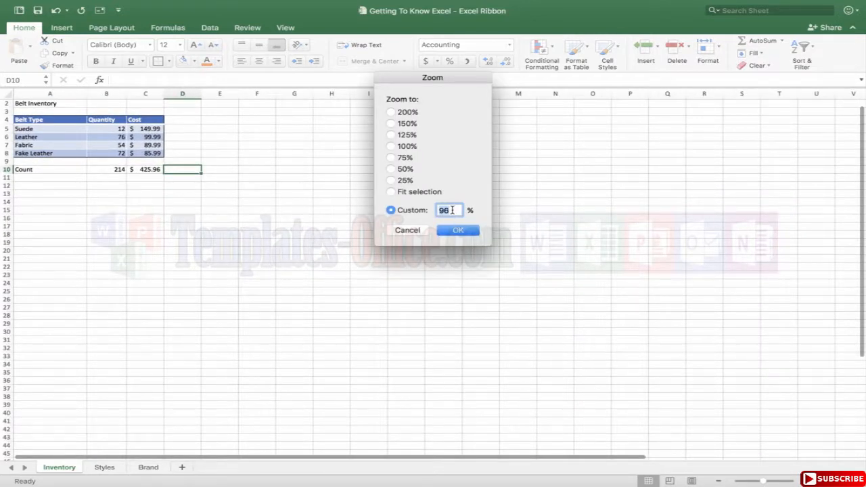
type("75")
key("Return")
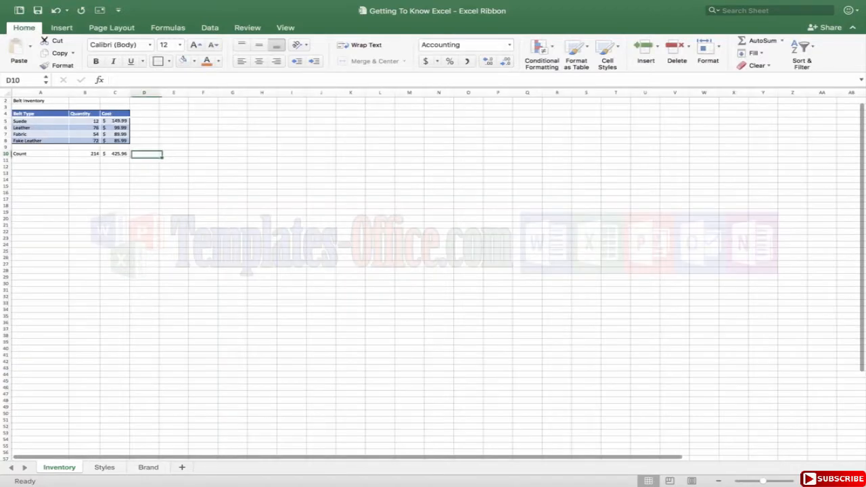
left_click(718, 481)
left_click(809, 481)
left_click(809, 480)
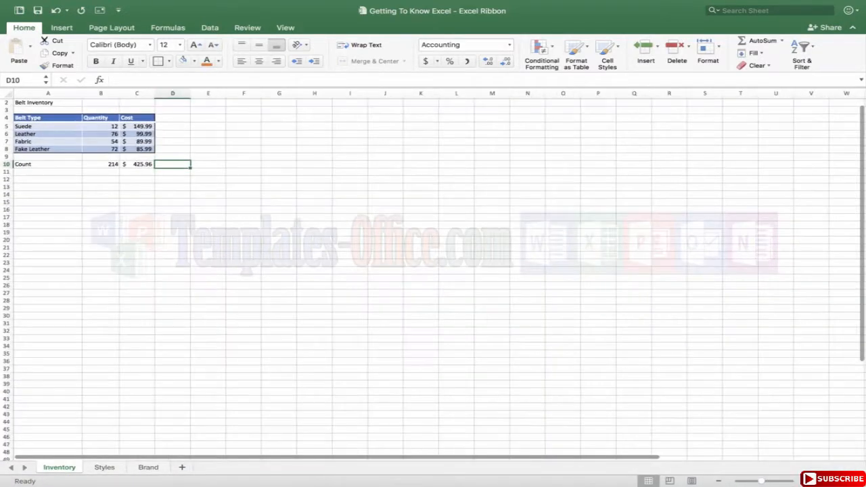
left_click(810, 481)
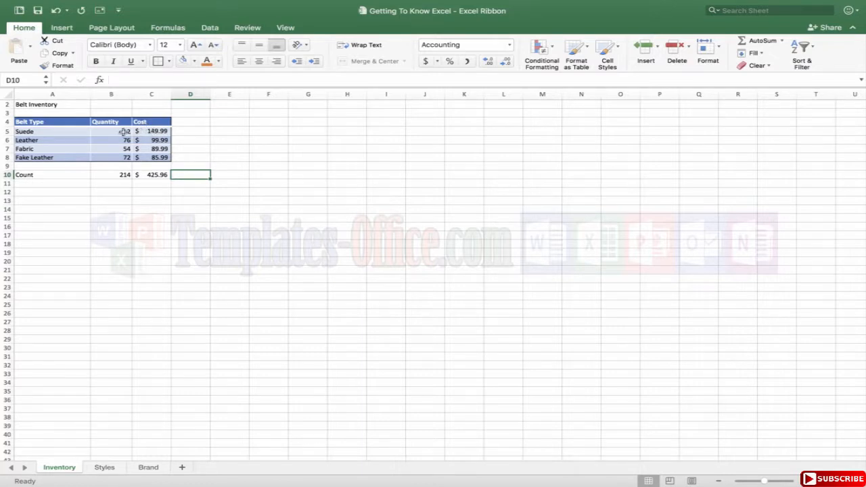
Select the belt quantities B5:B8 to examine their average, count and sum, and inspect the total formula in B10.
left_click_drag(103, 130, 99, 159)
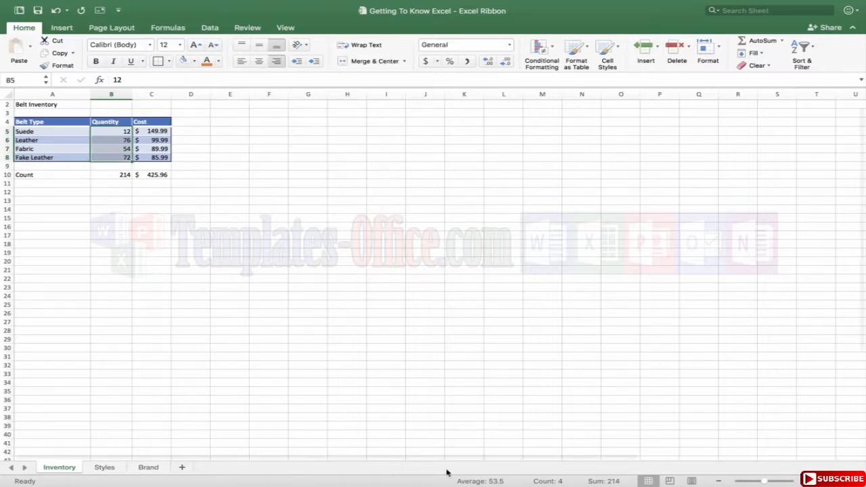
mouse_move(583, 430)
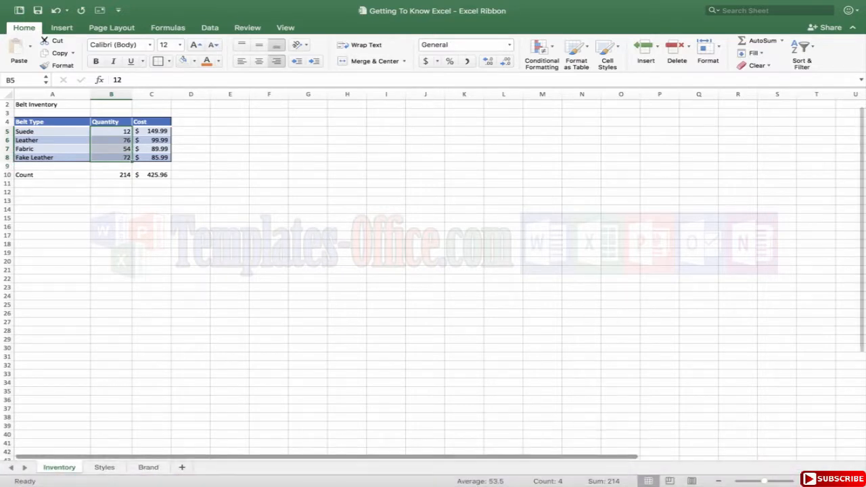
left_click(155, 233)
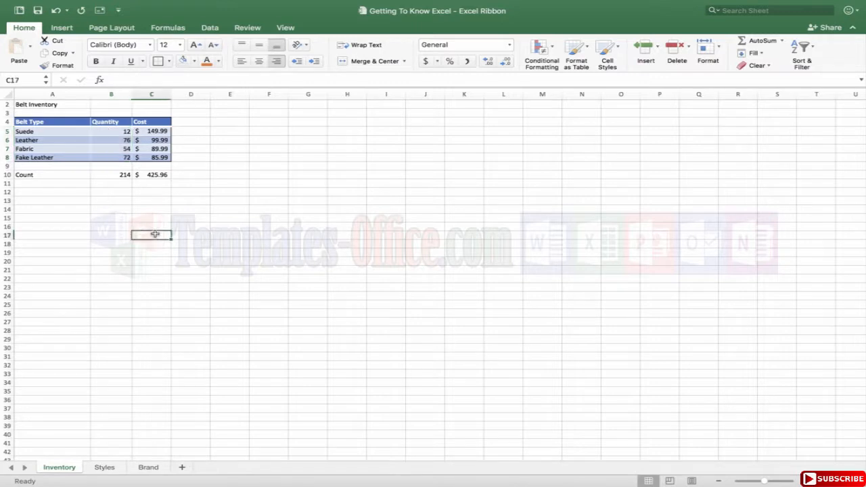
left_click_drag(90, 131, 108, 157)
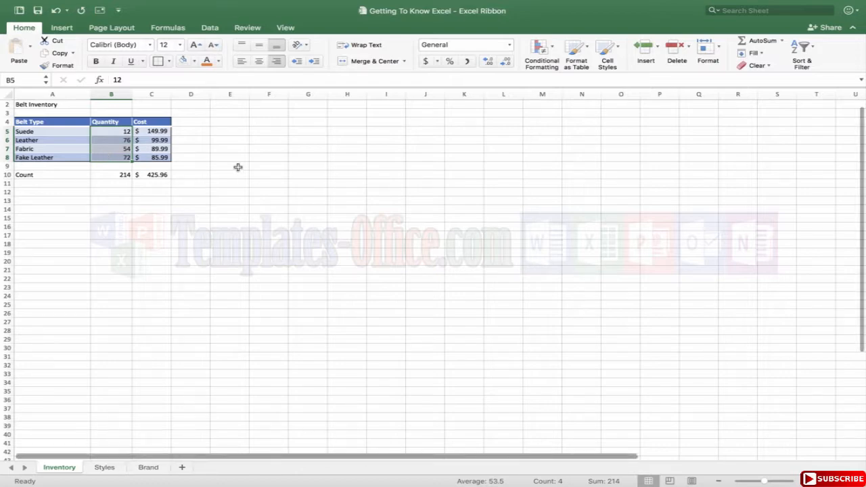
left_click(147, 174)
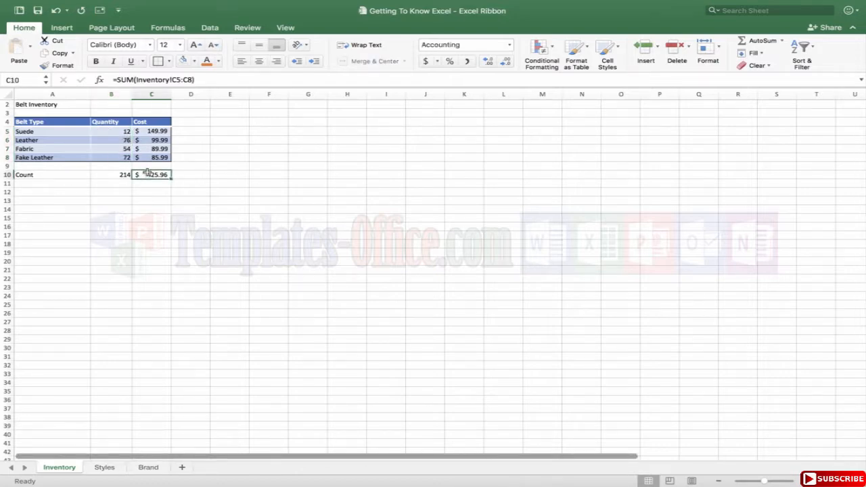
left_click(111, 134)
left_click_drag(112, 134, 111, 160)
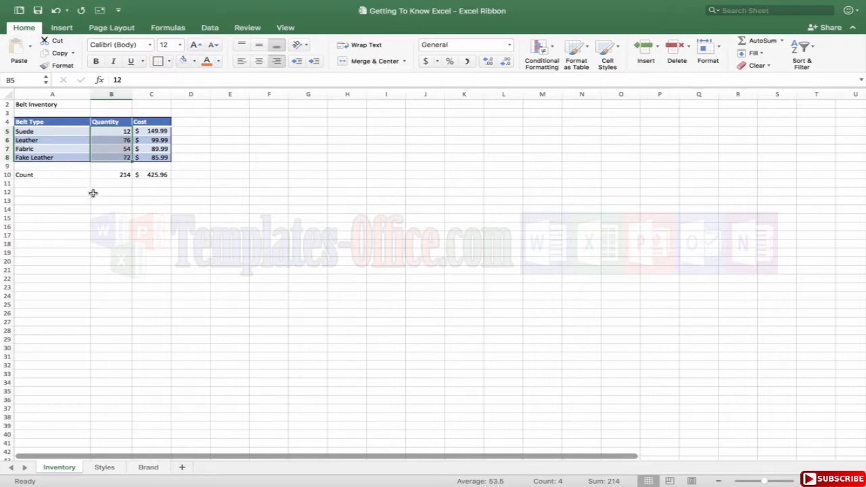
double_click(105, 174)
key("Escape")
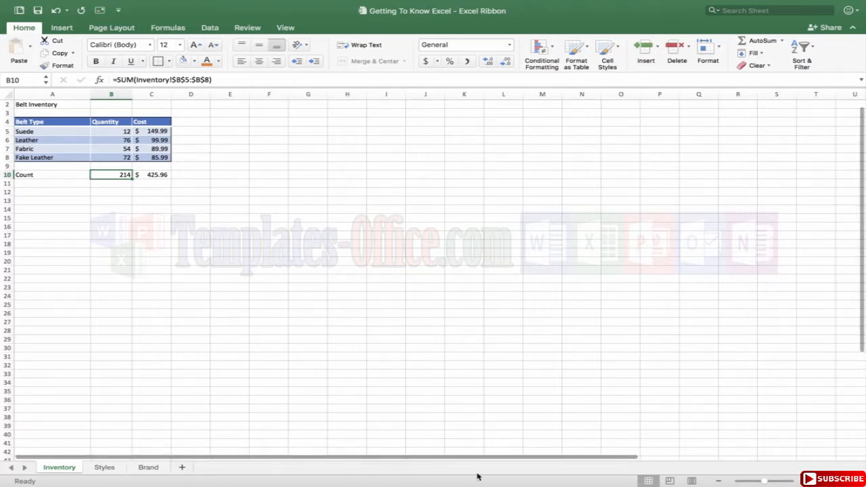
left_click(178, 197)
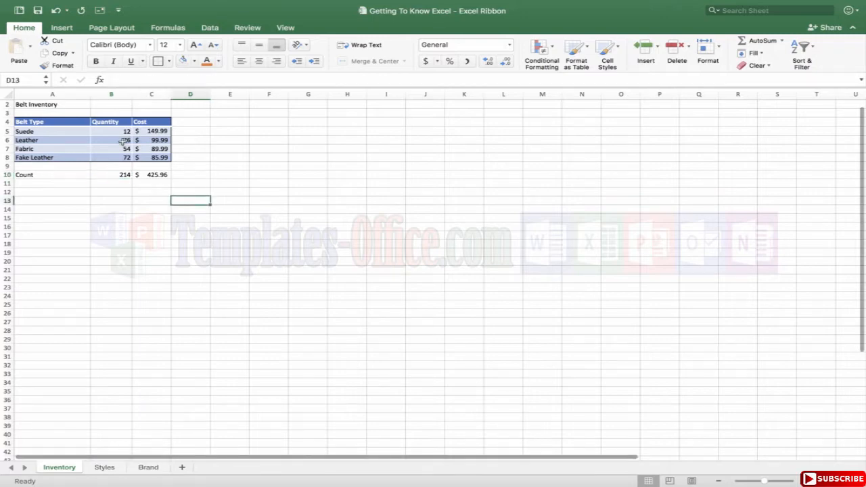
Add Minimum and Maximum to the status bar statistics for the selected quantities B5:B8.
left_click_drag(119, 132, 119, 157)
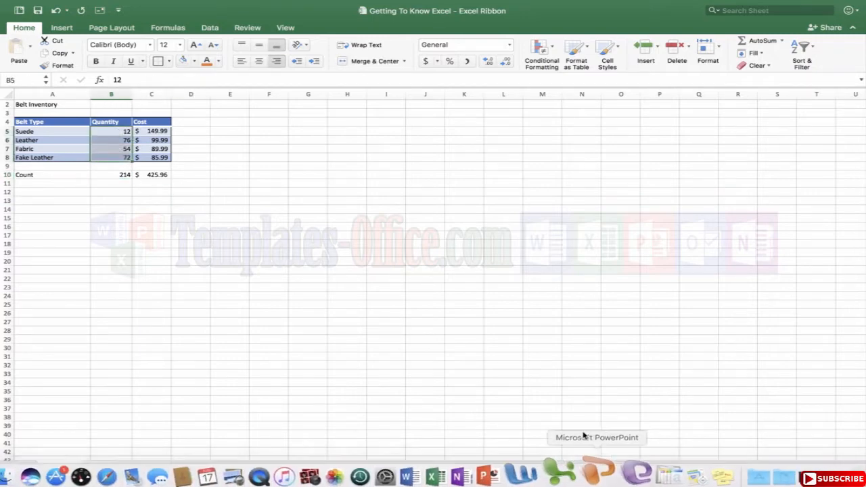
right_click(580, 480)
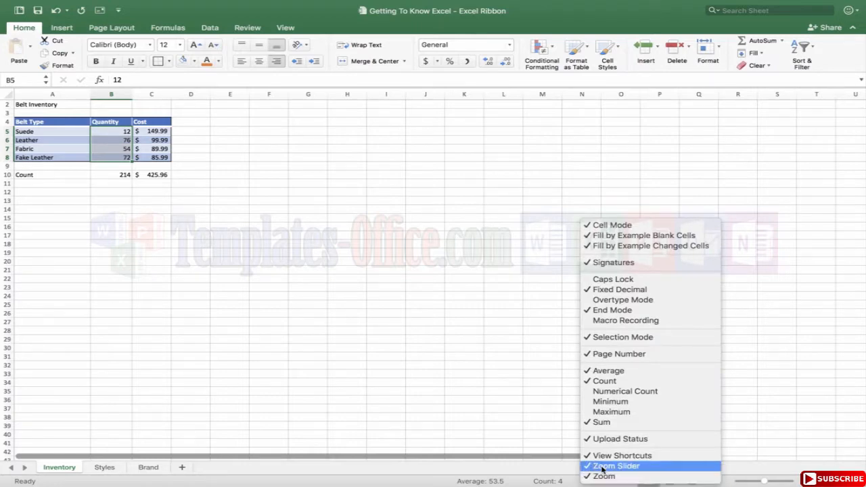
left_click(620, 403)
right_click(573, 480)
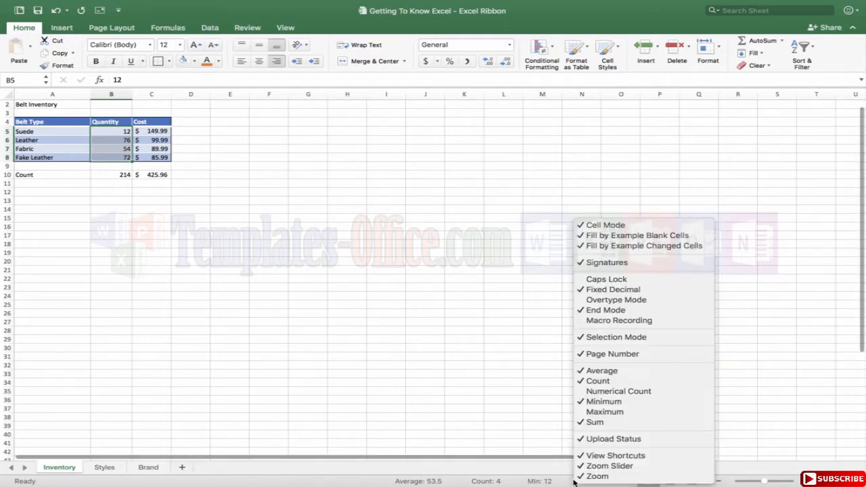
left_click(605, 411)
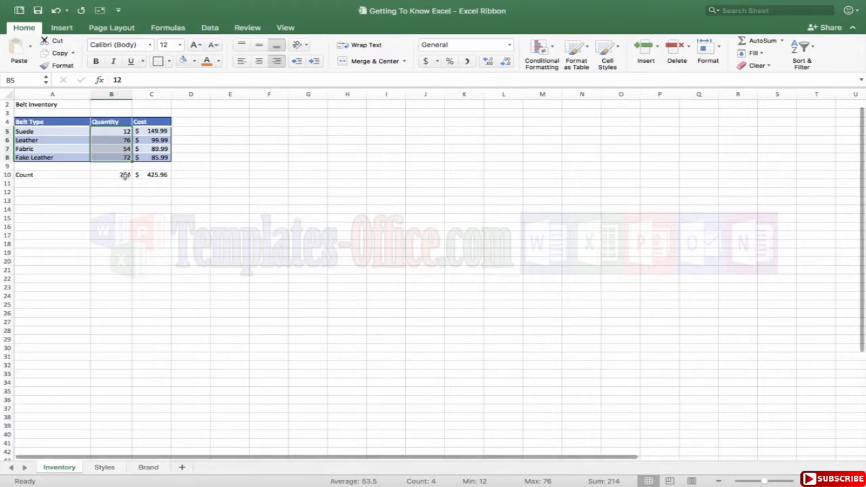
Select the empty cells B11:B42 and the quantities B5:B8 in turn to compare their status bar statistics.
left_click(128, 193)
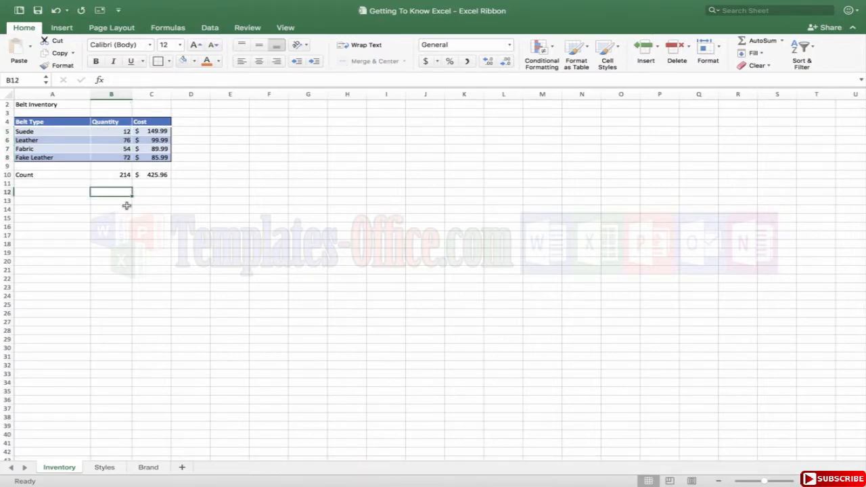
left_click_drag(106, 184, 92, 453)
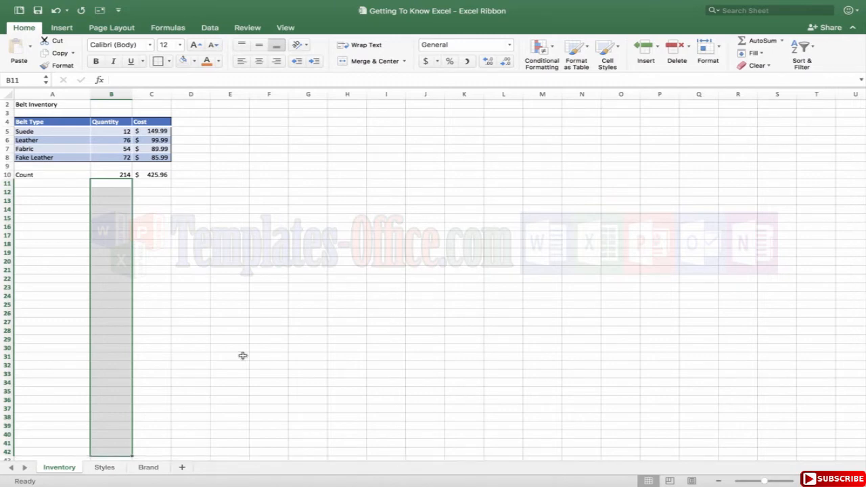
left_click(324, 304)
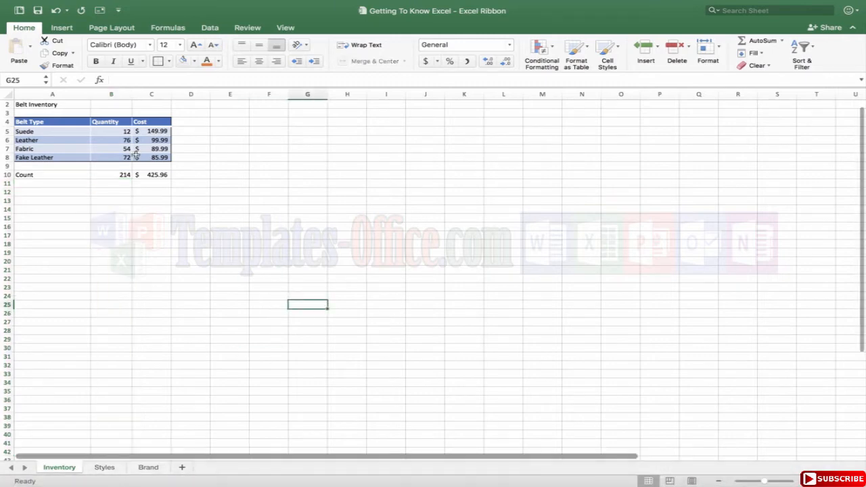
left_click_drag(124, 132, 120, 159)
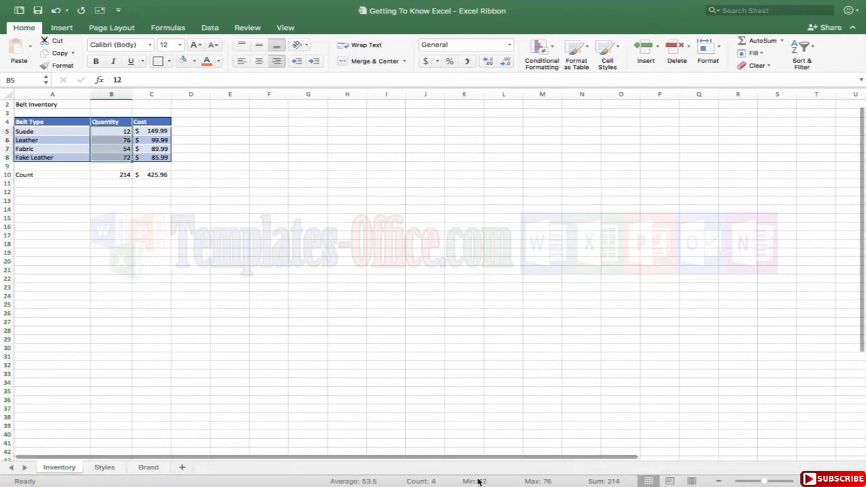
left_click(271, 257)
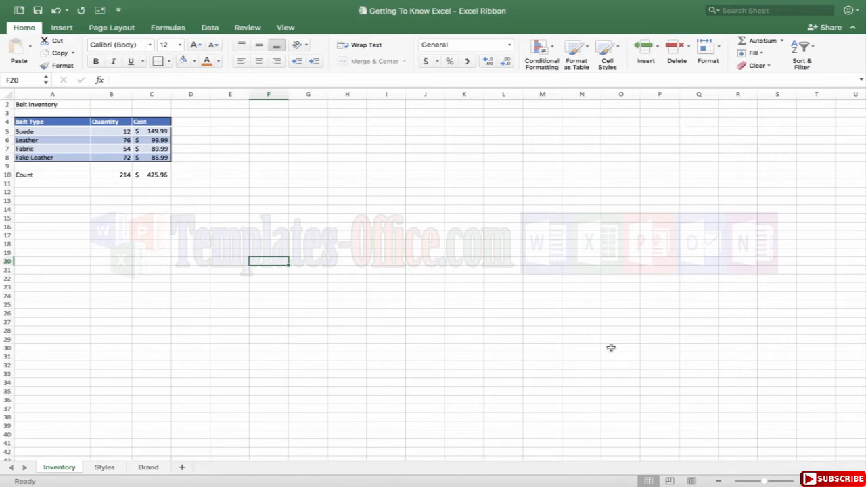
mouse_move(542, 8)
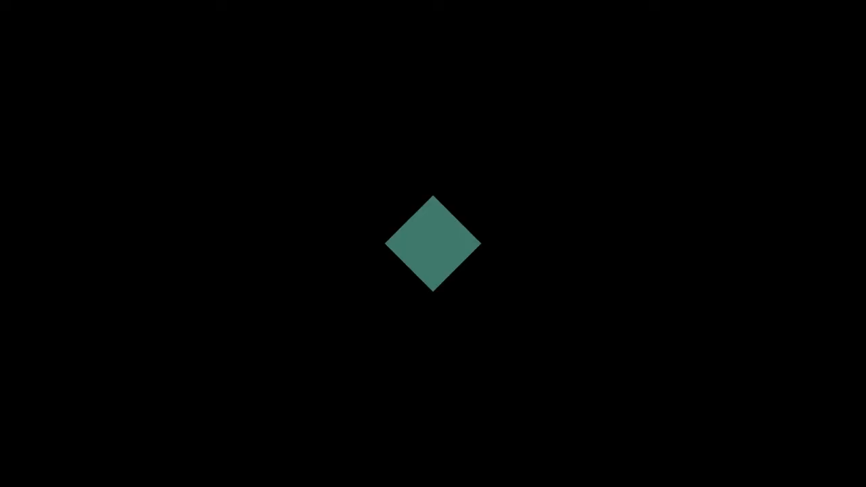